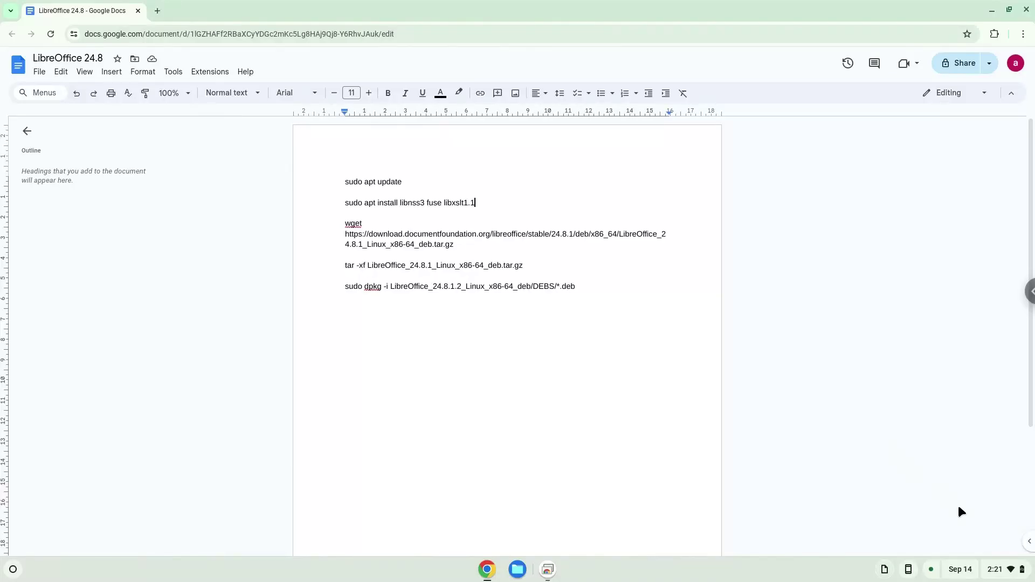
- Open ChromeOS Settings from Quick Settings and go to the About ChromeOS page
left_click(1009, 569)
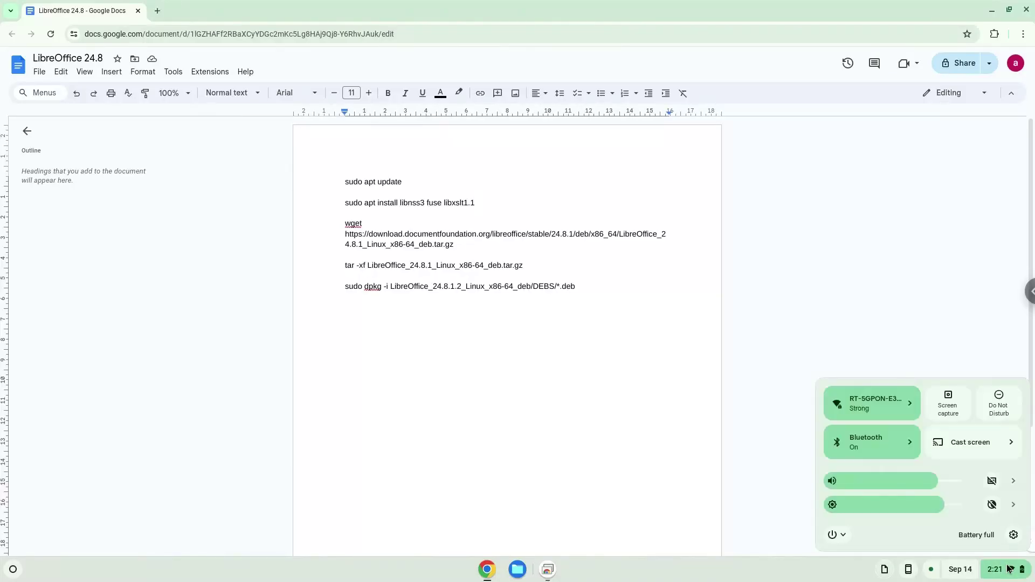
left_click(1012, 536)
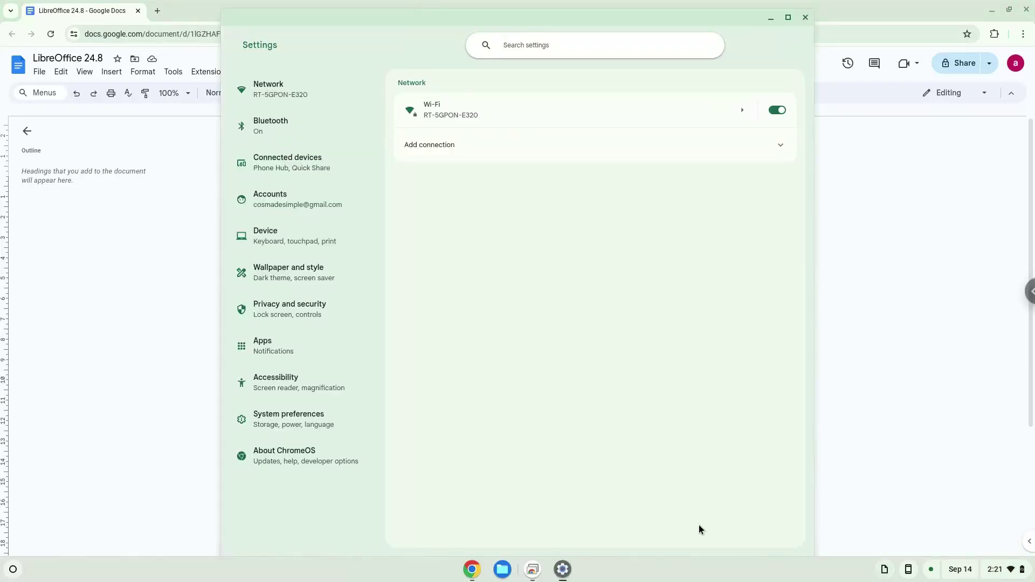
left_click(322, 464)
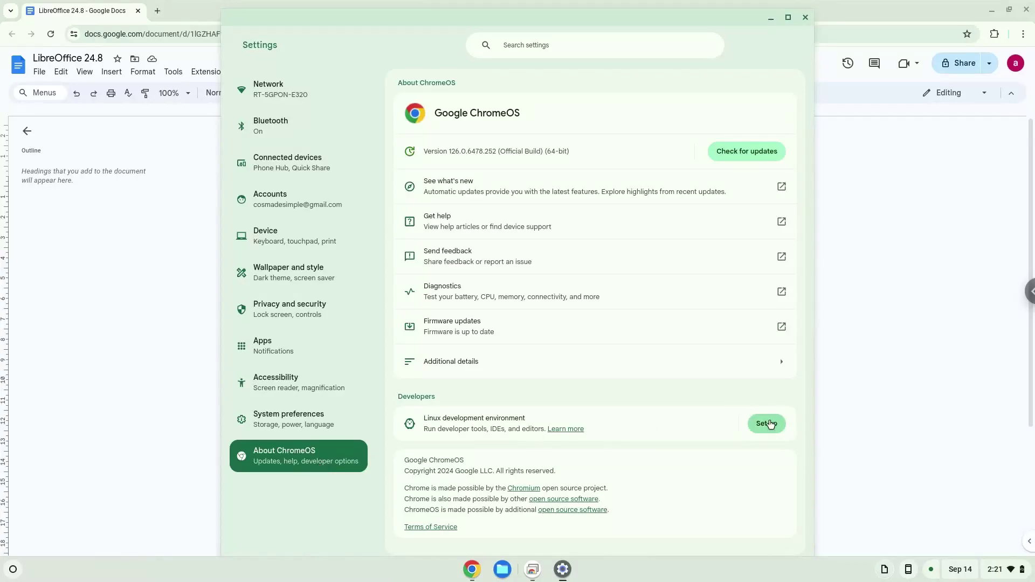
- Set up the Linux development environment with the recommended 10.0 GB disk size
left_click(770, 423)
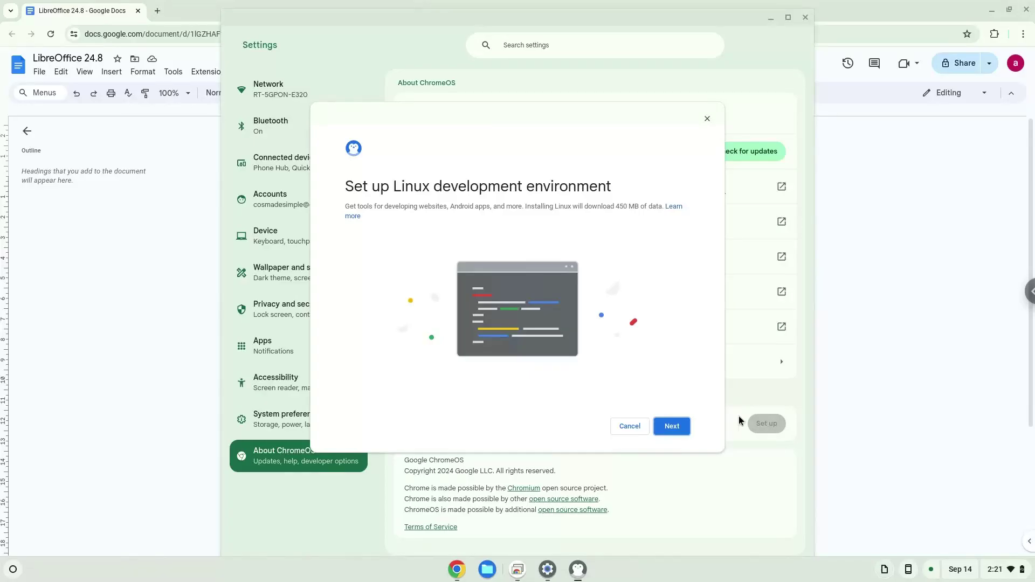
left_click(671, 425)
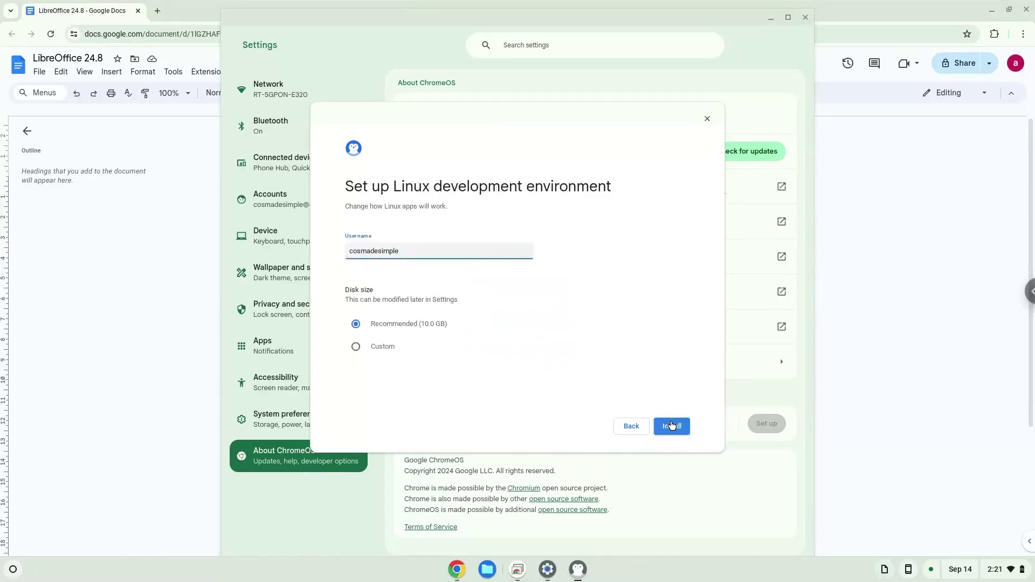
left_click(671, 426)
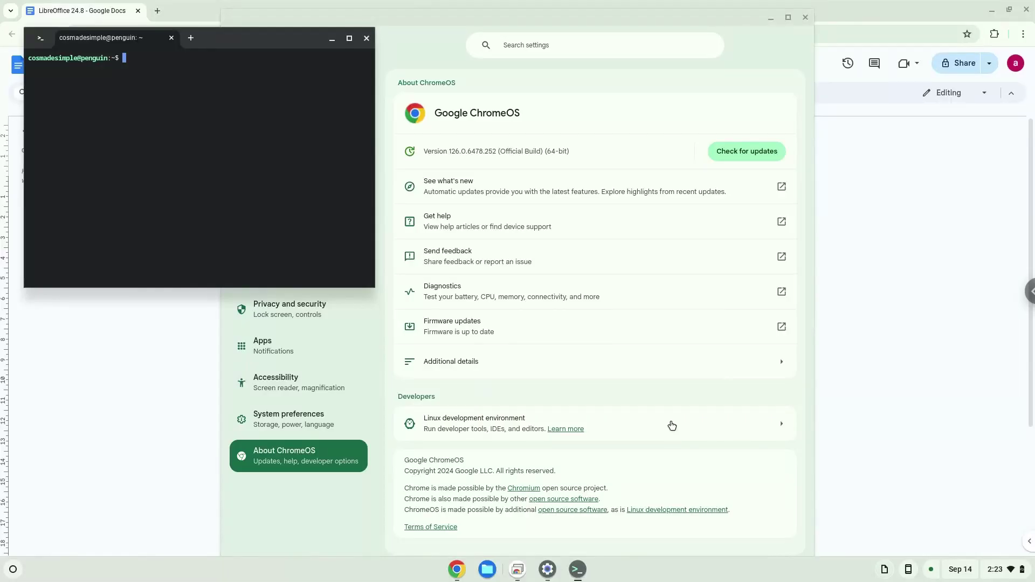
- Close the Terminal and Settings windows and copy the 'sudo apt update' line from the Docs notes
left_click(366, 38)
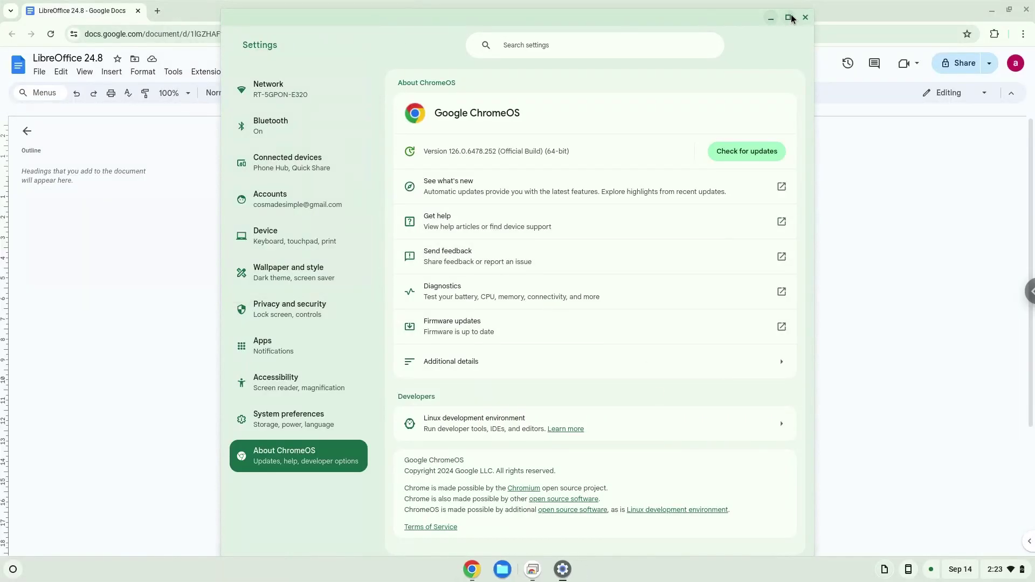
left_click(805, 19)
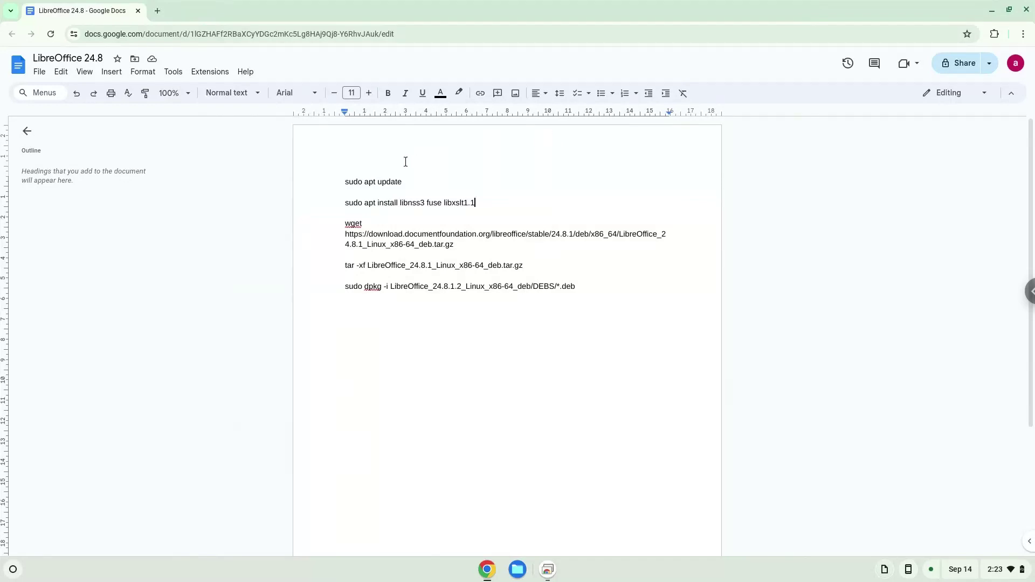
triple_click(367, 182)
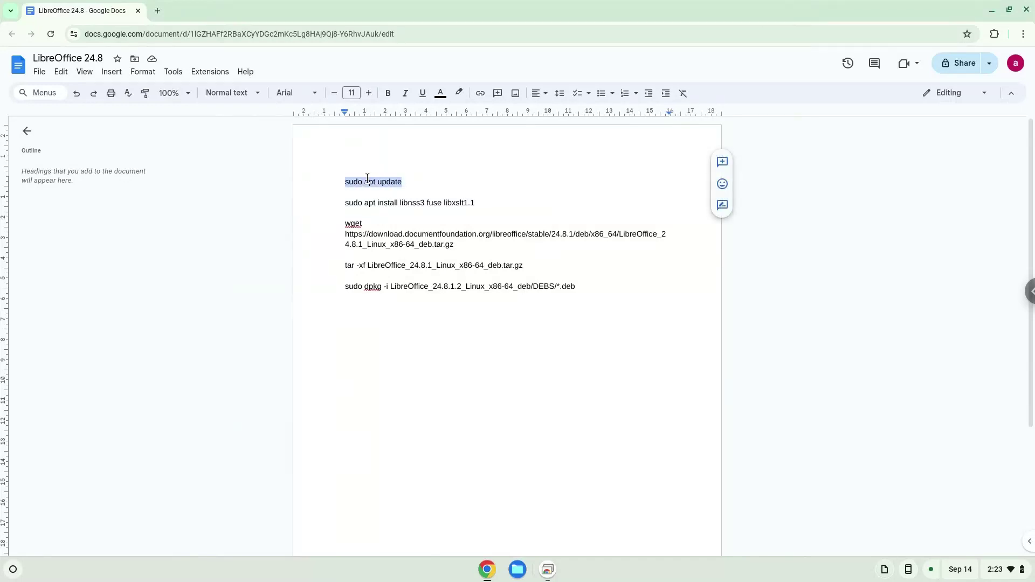
right_click(368, 181)
left_click(392, 208)
- Launch the Linux Terminal maximised and run the pasted sudo apt update command
left_click(12, 566)
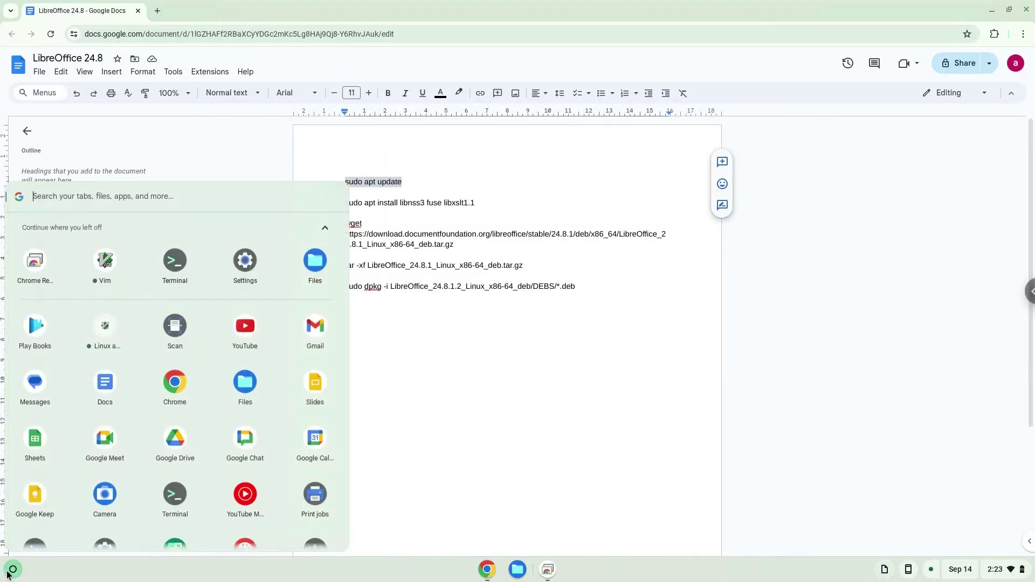
left_click(173, 267)
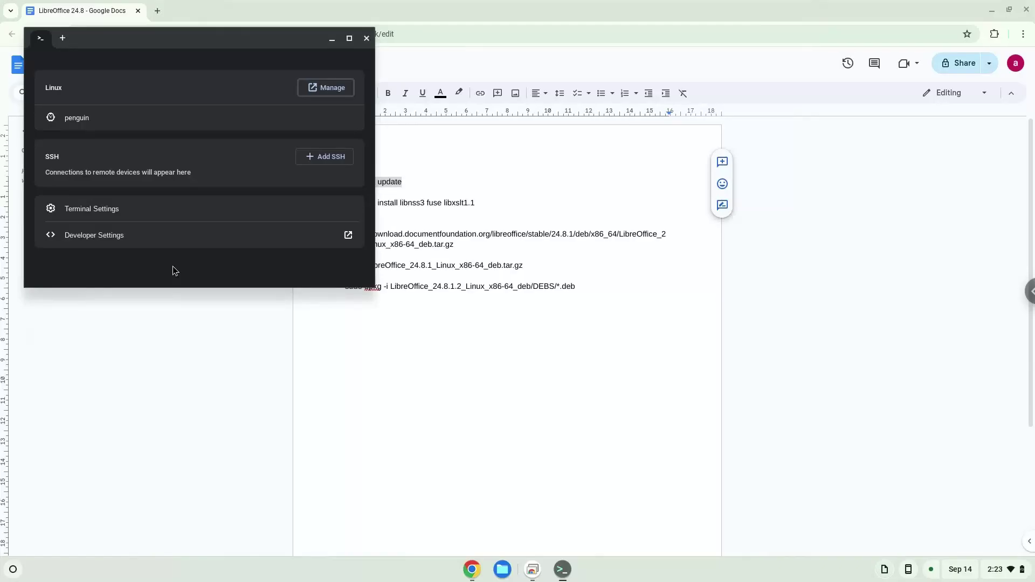
double_click(255, 41)
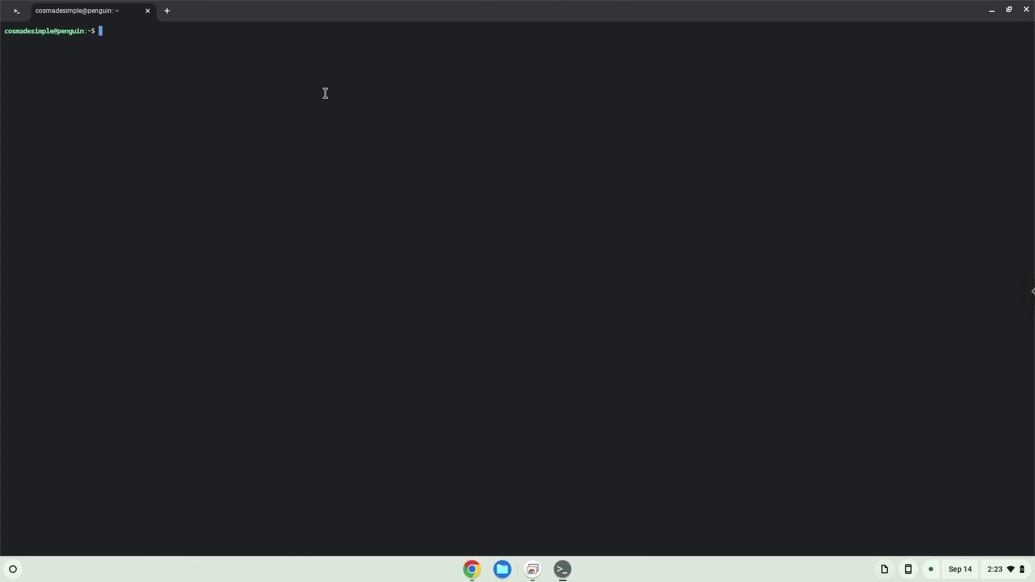
key("ctrl+shift+v")
key("Return")
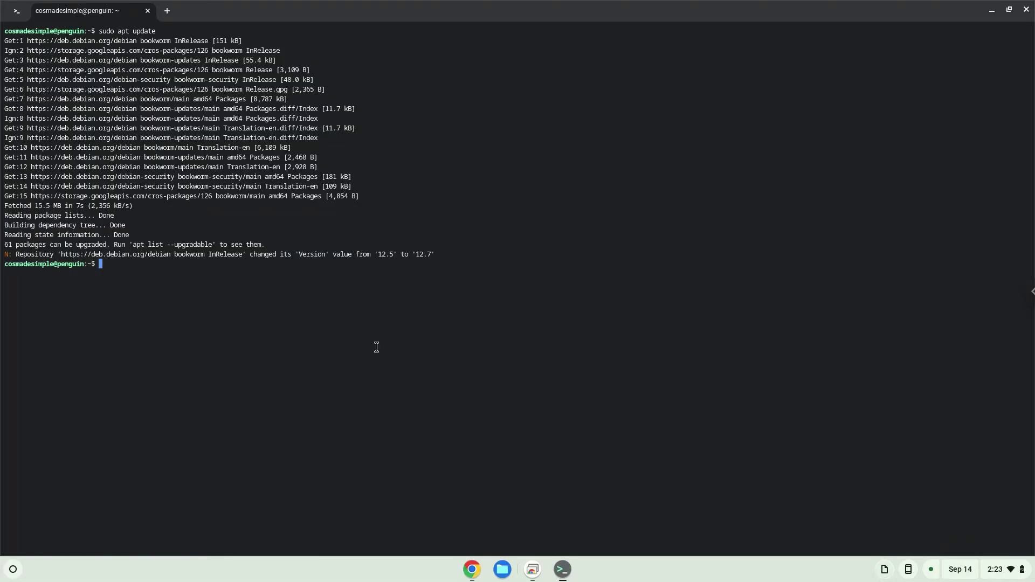
- Copy the 'sudo apt install libnss3 fuse libxslt1.1' line from the Docs notes
left_click(473, 568)
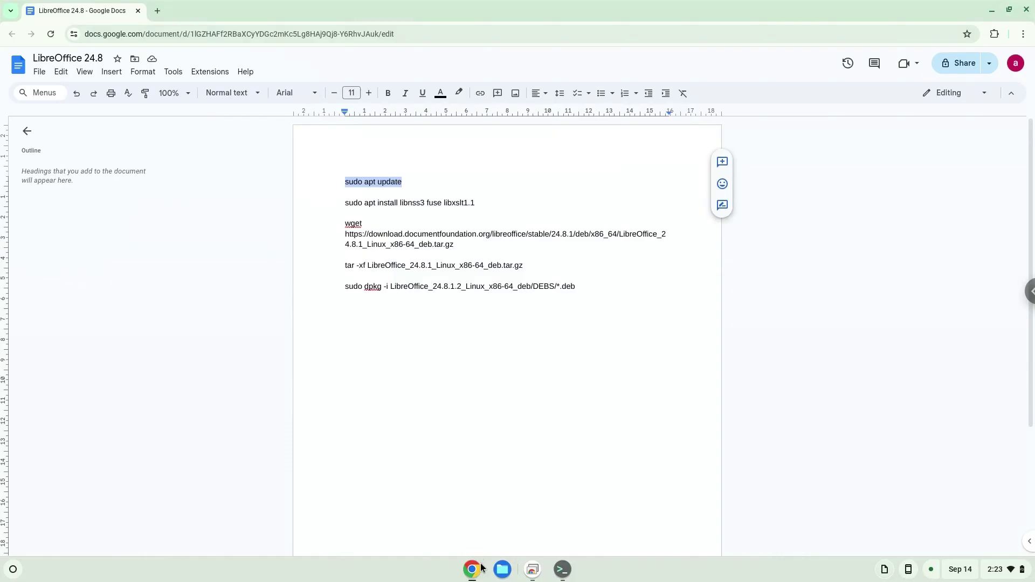
triple_click(407, 202)
right_click(407, 204)
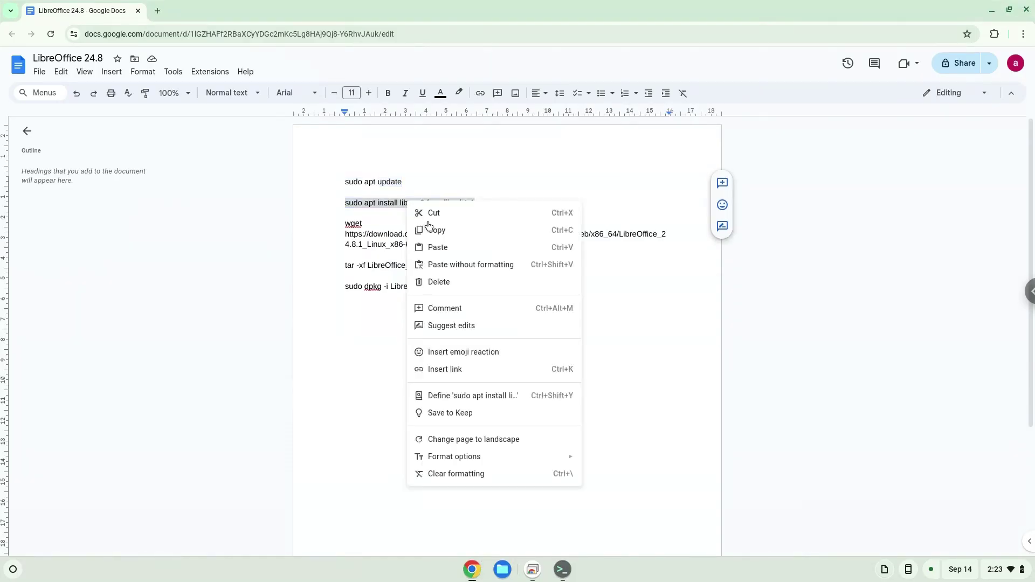
left_click(434, 231)
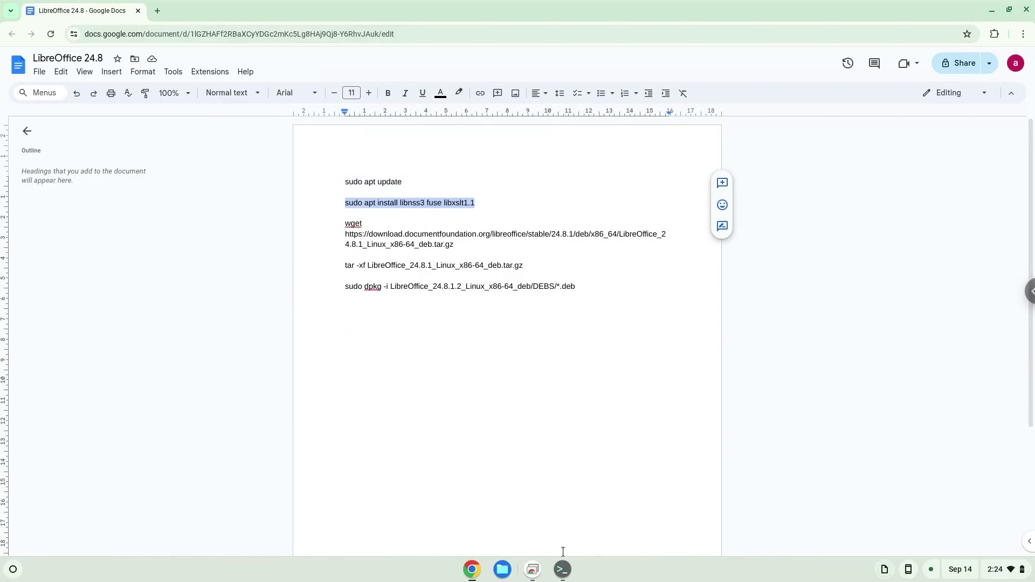
- Run the apt install command in Terminal and confirm installing libnss3, fuse and libxslt1.1
left_click(562, 569)
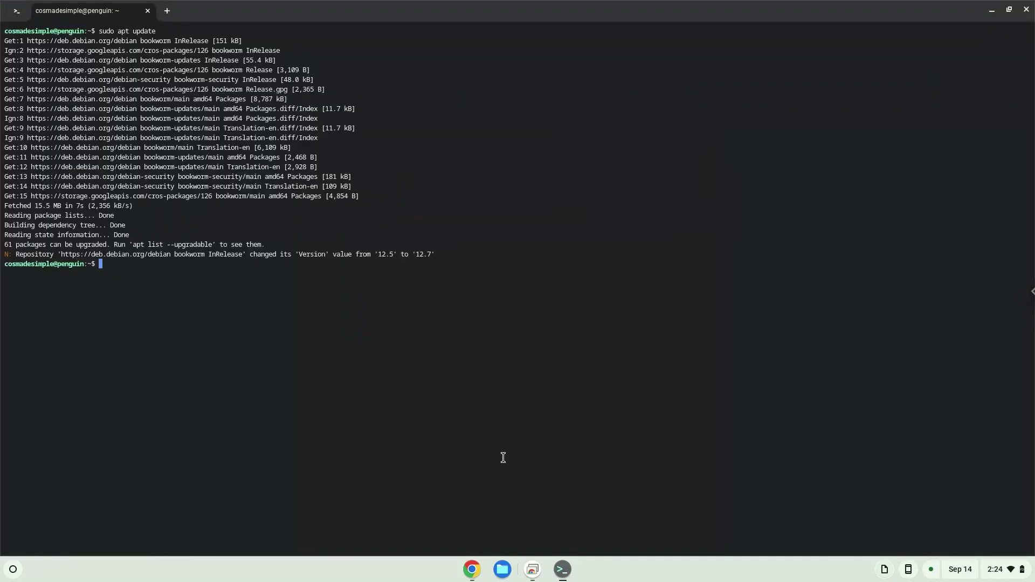
key("ctrl+shift+v")
key("Return")
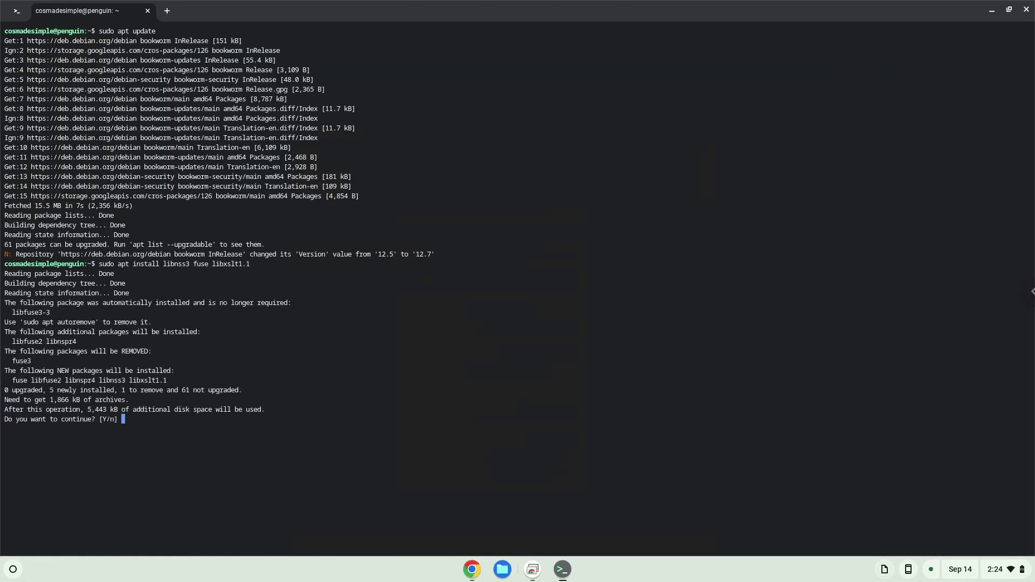
key("Return")
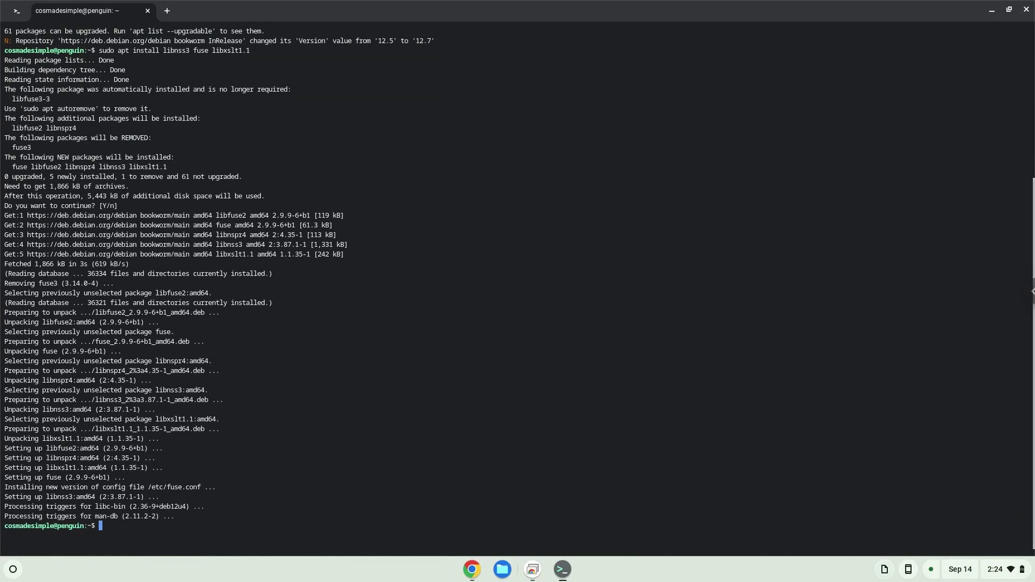
- Copy the wget LibreOffice 24.8.1 download command from the Docs notes
left_click(475, 575)
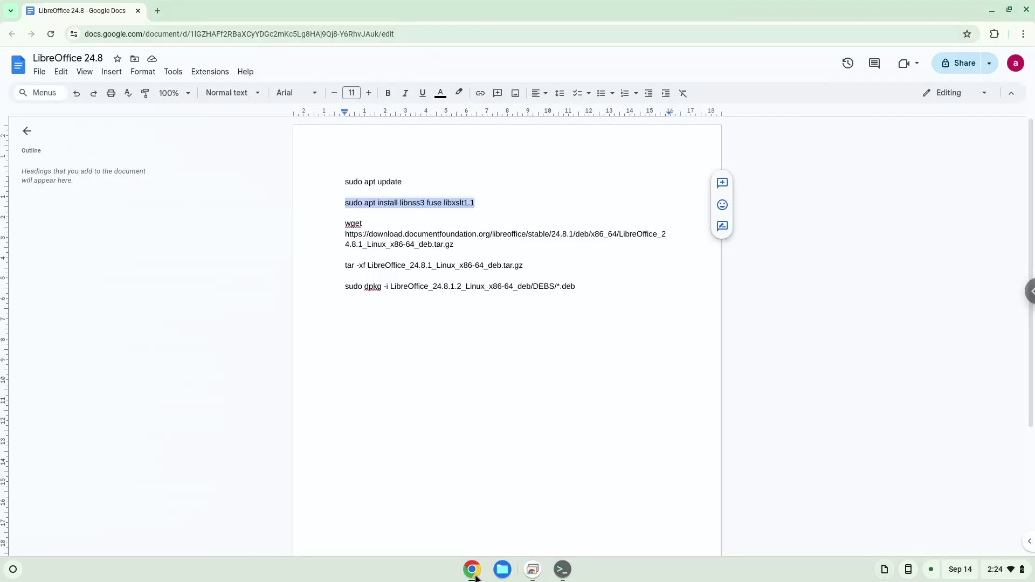
triple_click(425, 234)
right_click(424, 240)
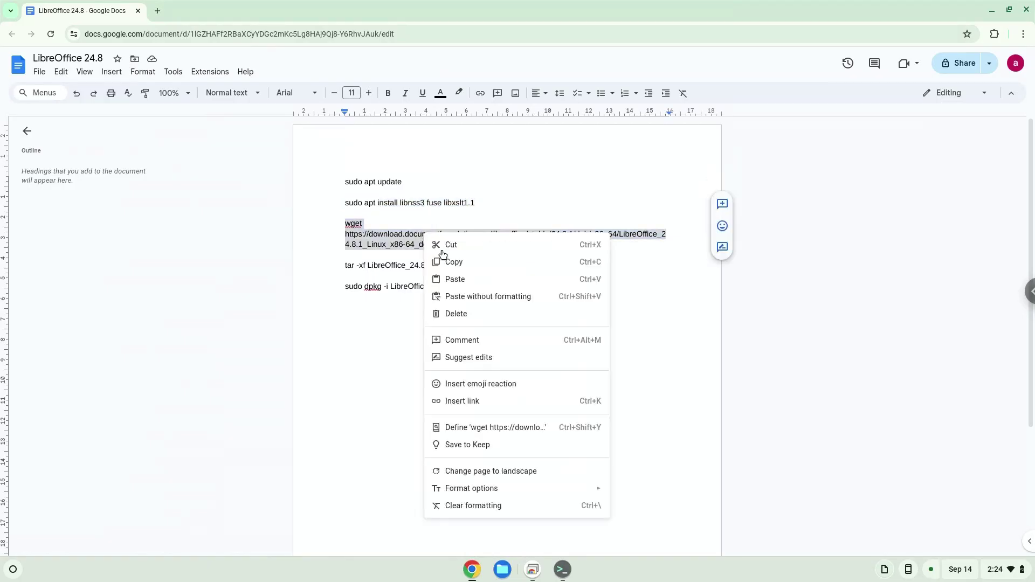
left_click(453, 262)
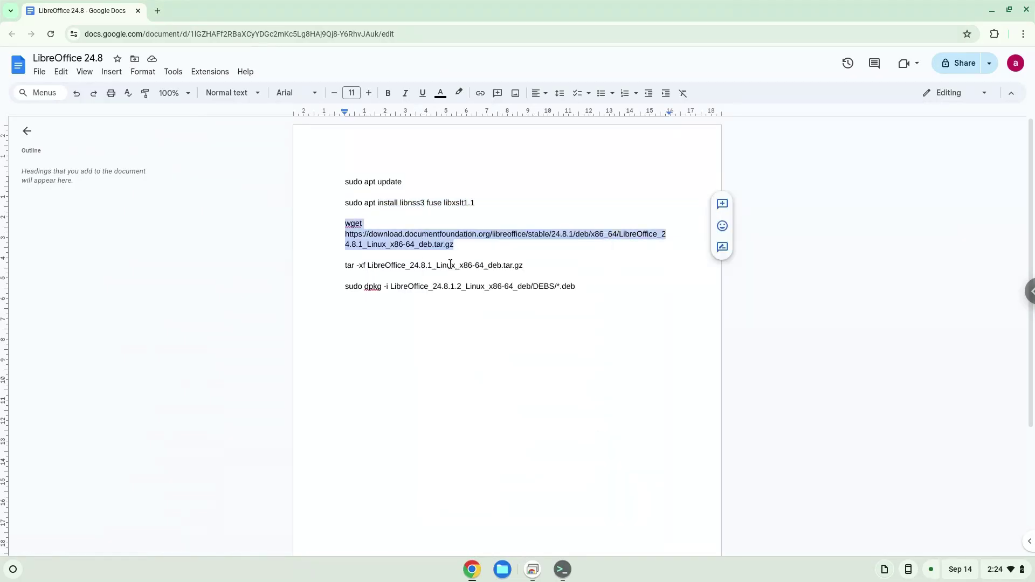
left_click(562, 570)
- Paste and run wget to download LibreOffice_24.8.1_Linux_x86-64_deb.tar.gz
key("ctrl+shift+v")
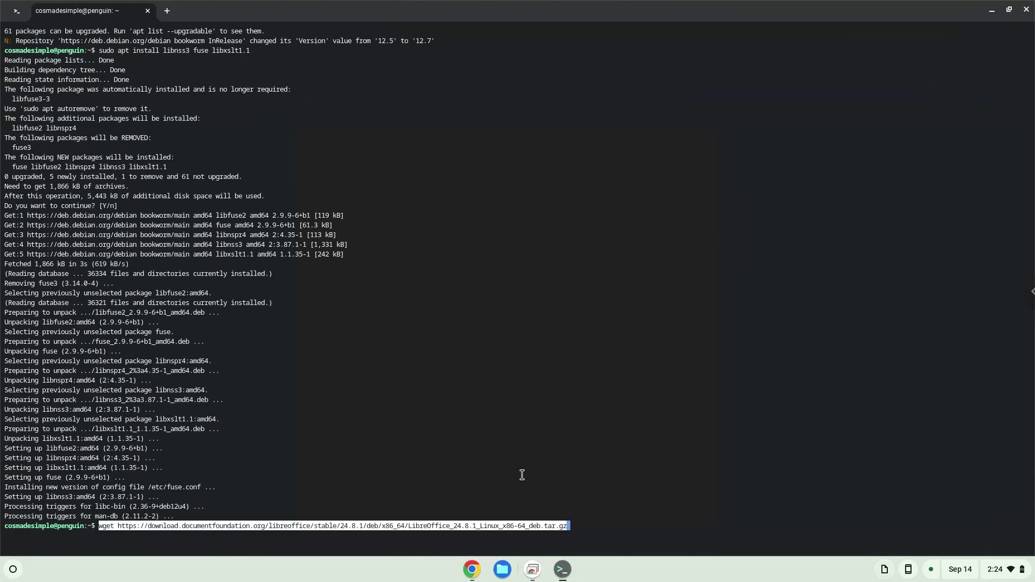
key("Return")
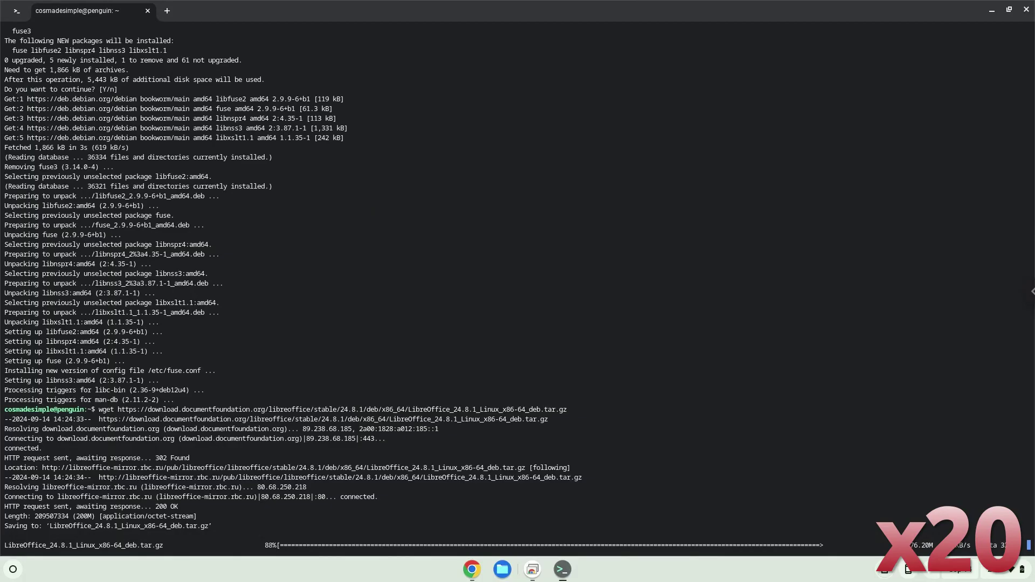
- Copy the tar -xf LibreOffice_24.8.1_Linux_x86-64_deb.tar.gz command from the notes and run it in Terminal
key("Return")
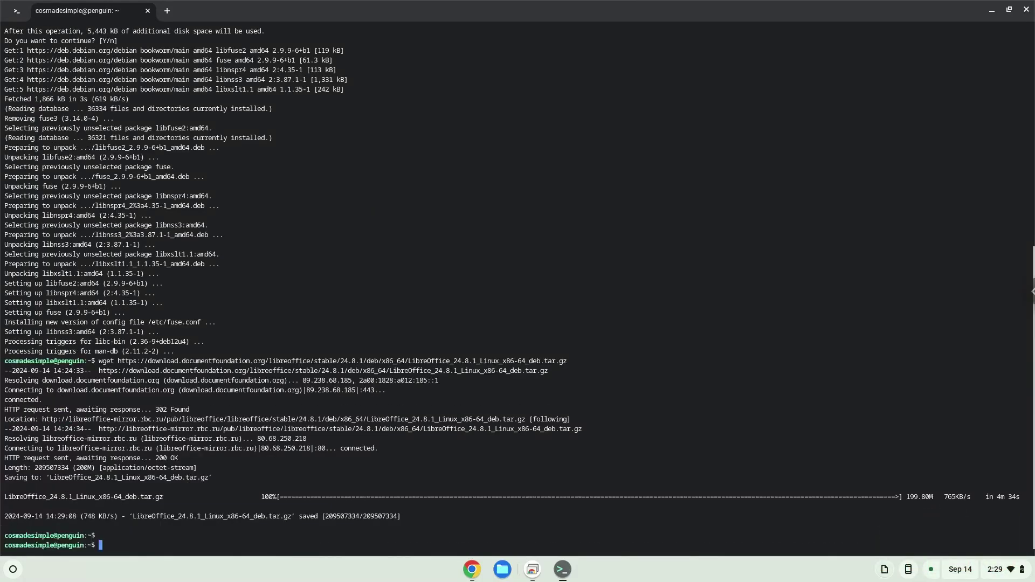
left_click(470, 570)
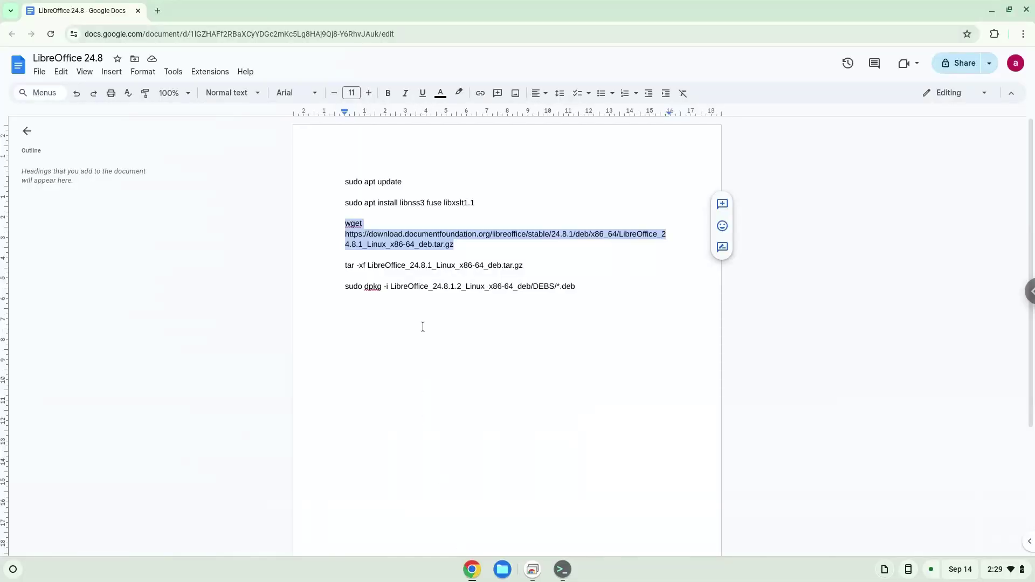
triple_click(409, 266)
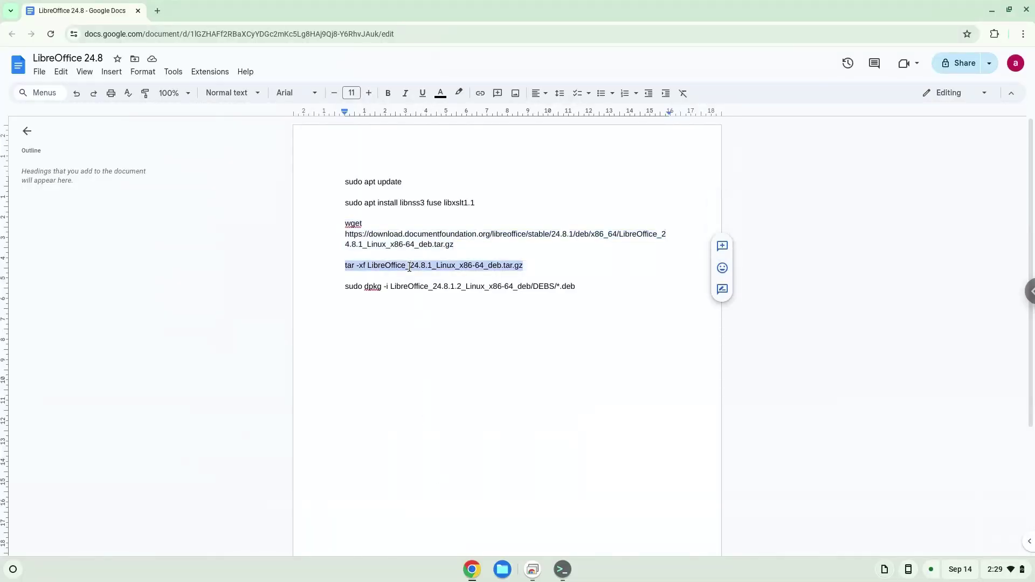
right_click(409, 267)
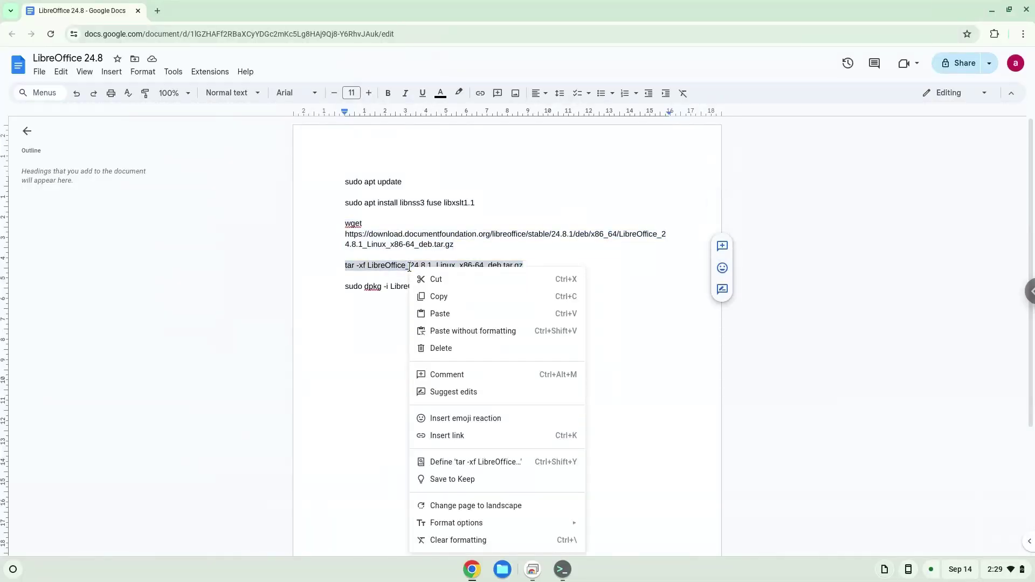
left_click(439, 297)
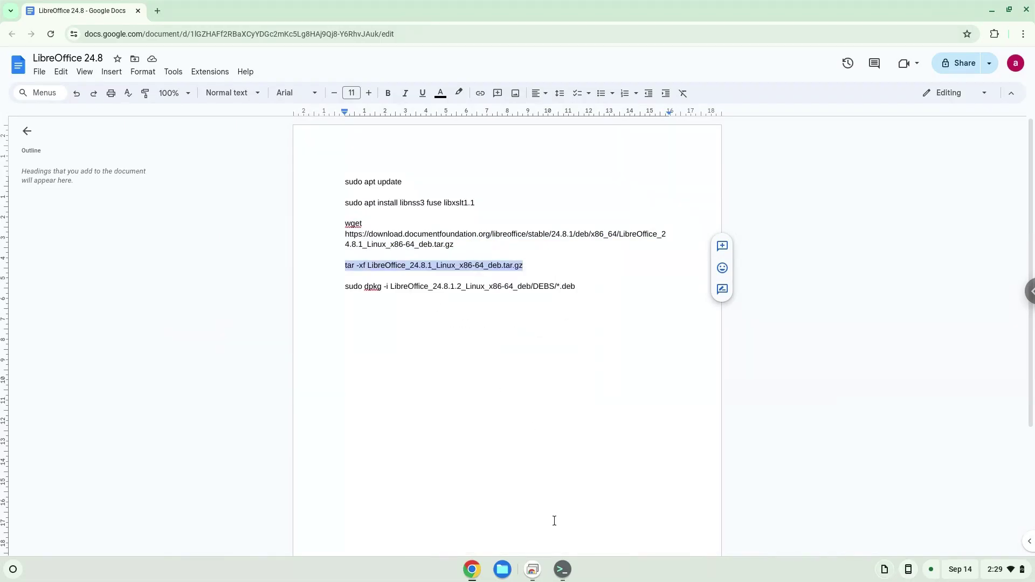
left_click(562, 570)
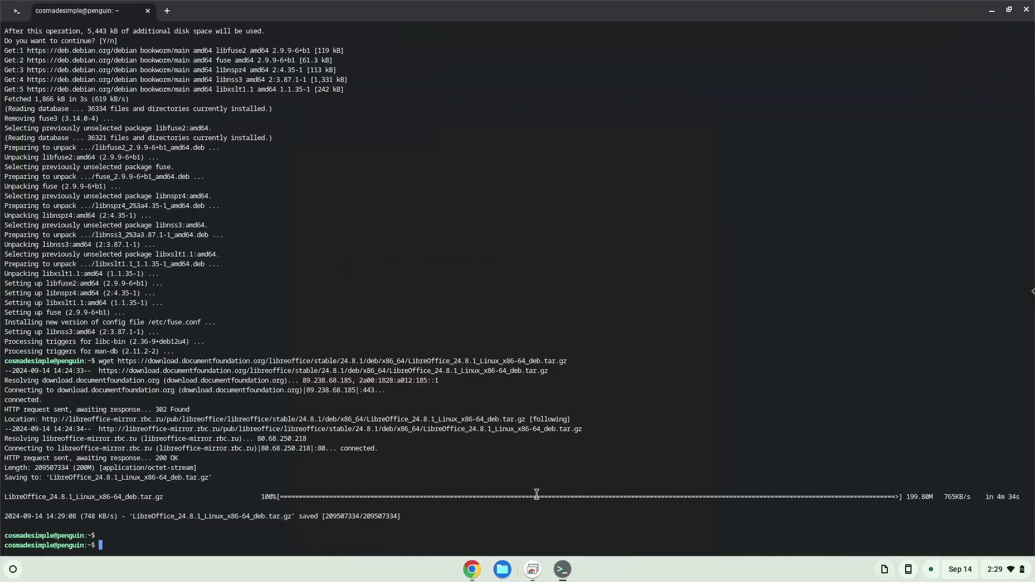
key("ctrl+shift+v")
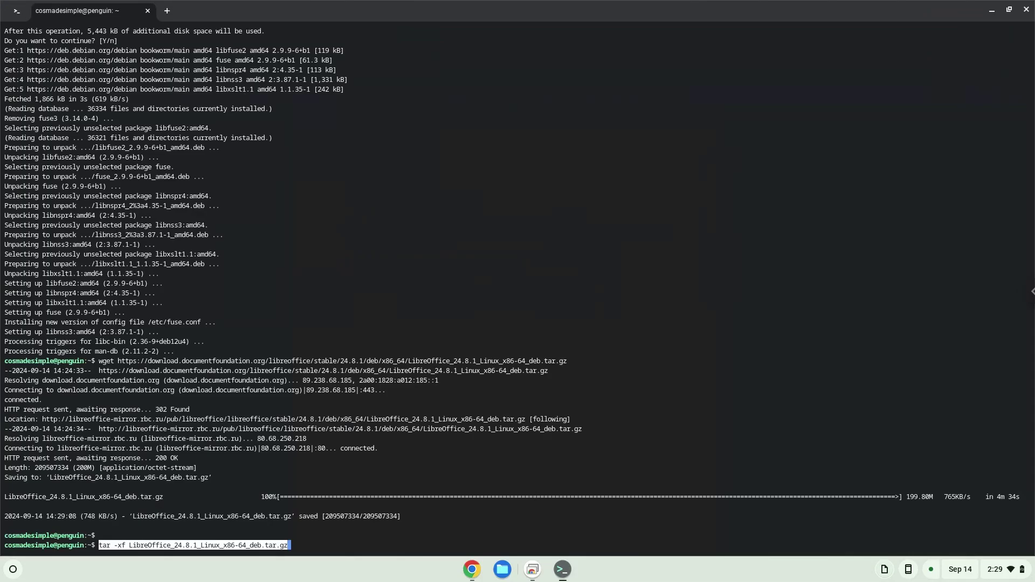
key("Return")
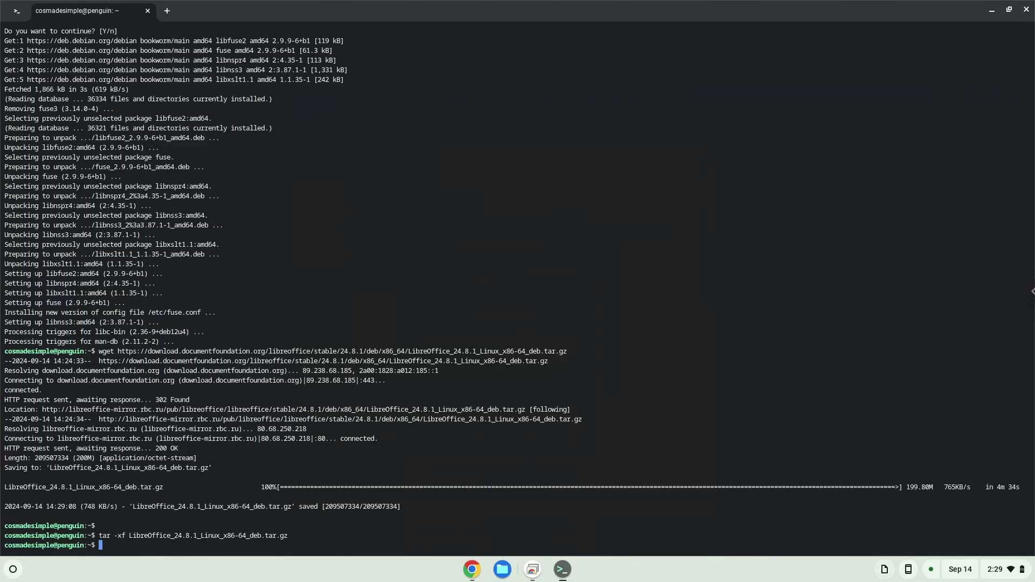
- Copy the sudo dpkg -i DEBS/*.deb command from the notes and run it to install LibreOffice 24.8
left_click(473, 570)
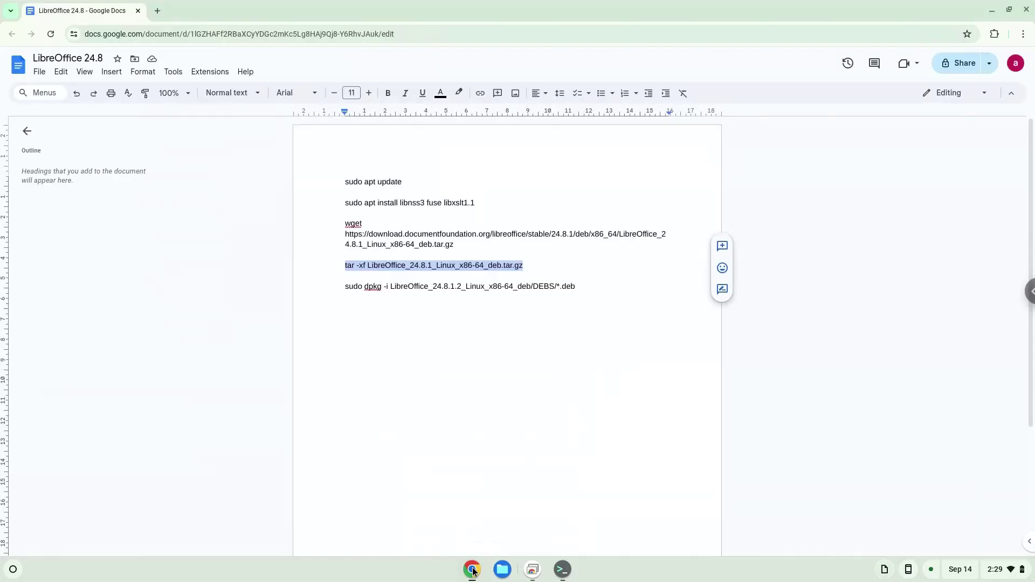
triple_click(414, 286)
right_click(412, 284)
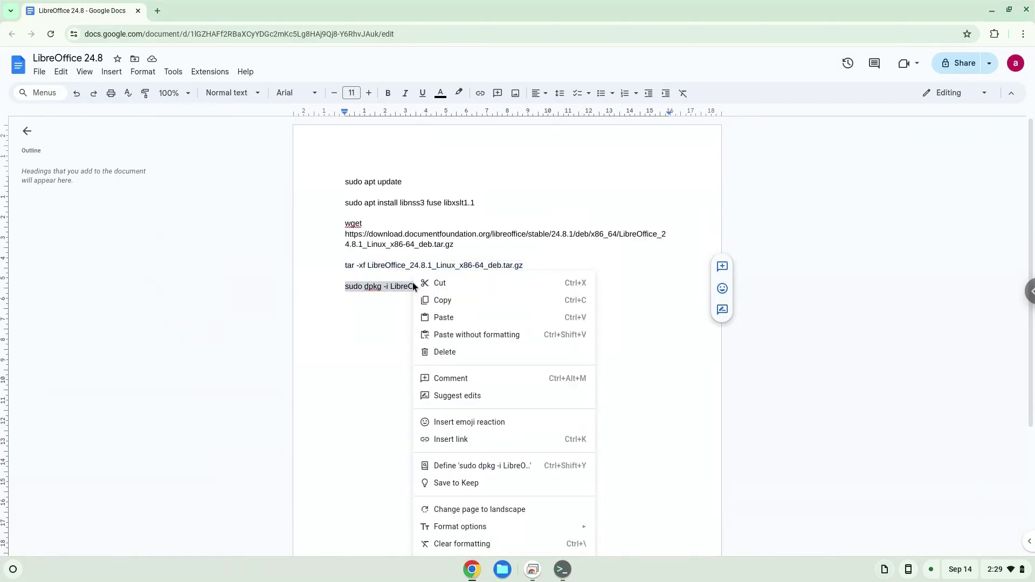
left_click(440, 300)
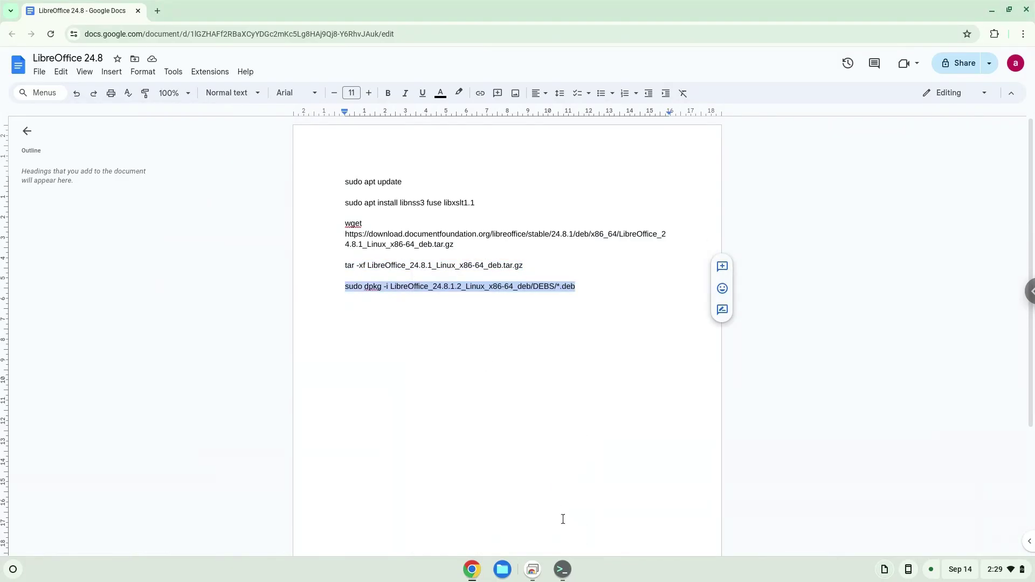
left_click(562, 569)
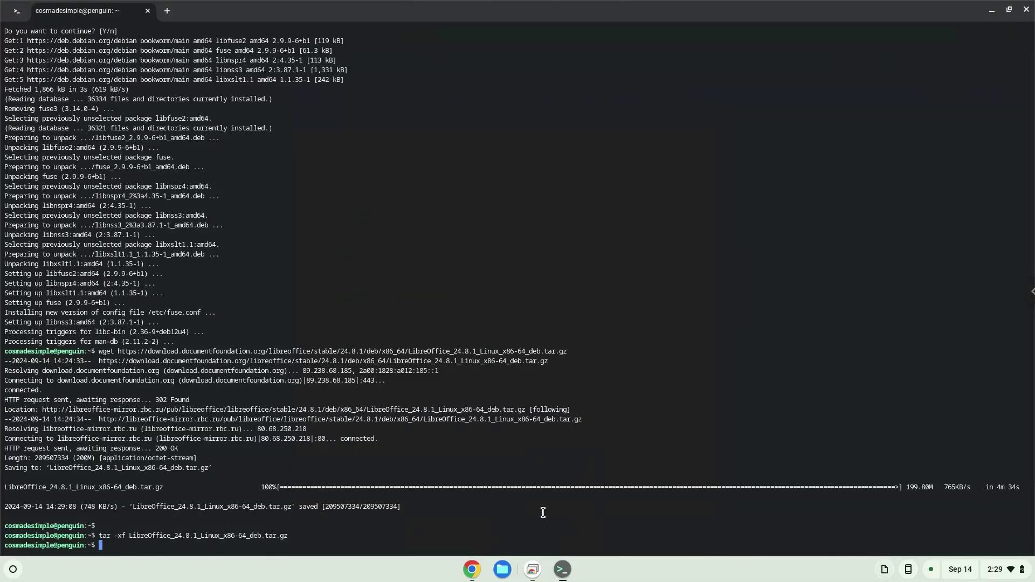
key("ctrl+shift+v")
key("Return")
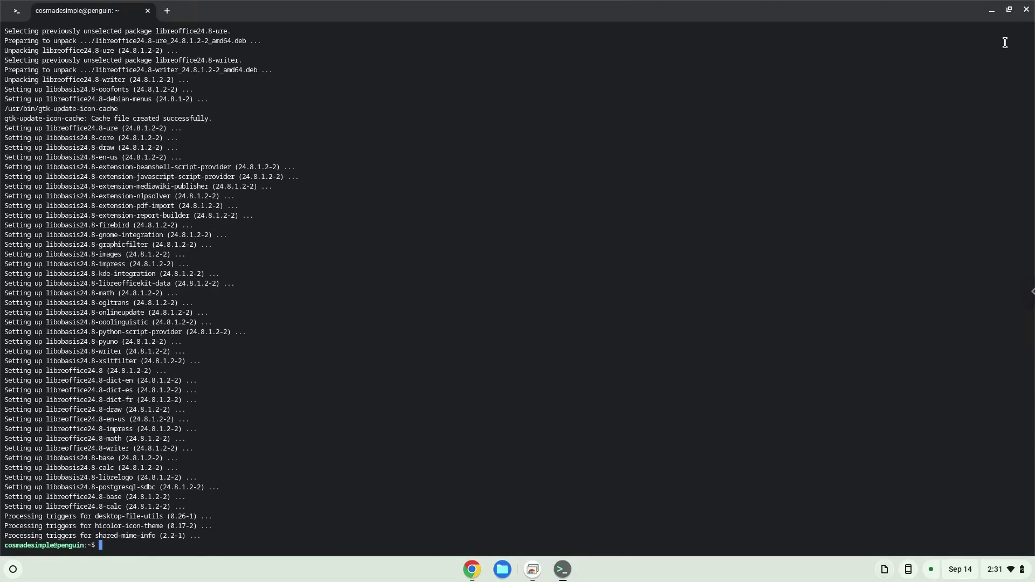
- Close the terminal, minimise Google Docs, and launch LibreOffice Writer from the app launcher
left_click(1026, 11)
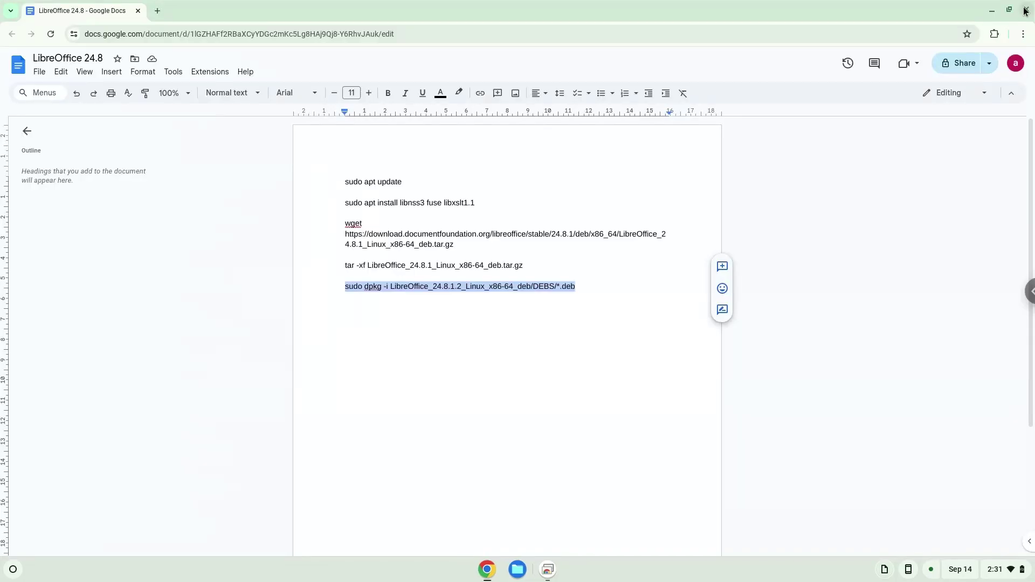
left_click(992, 10)
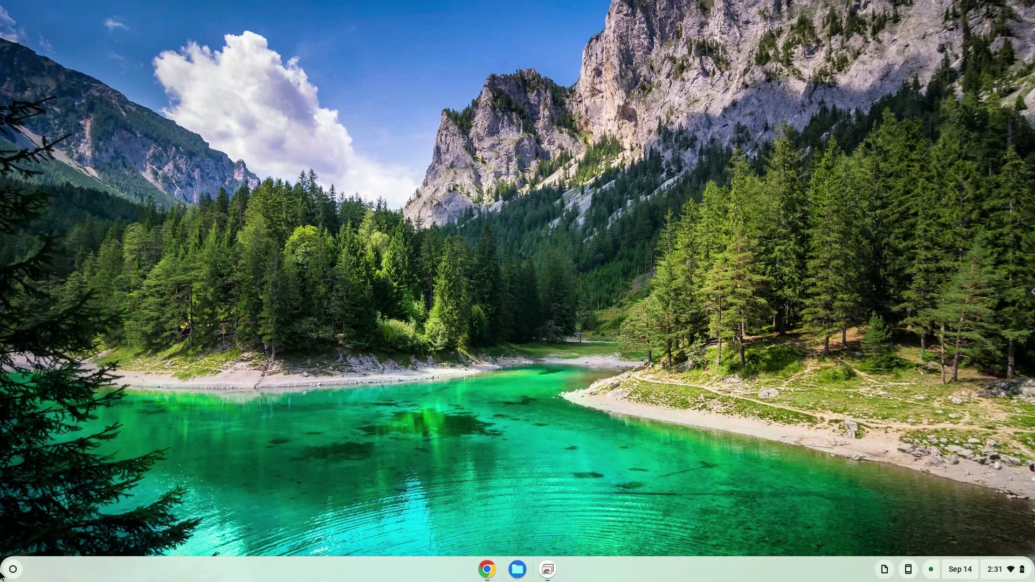
left_click(12, 570)
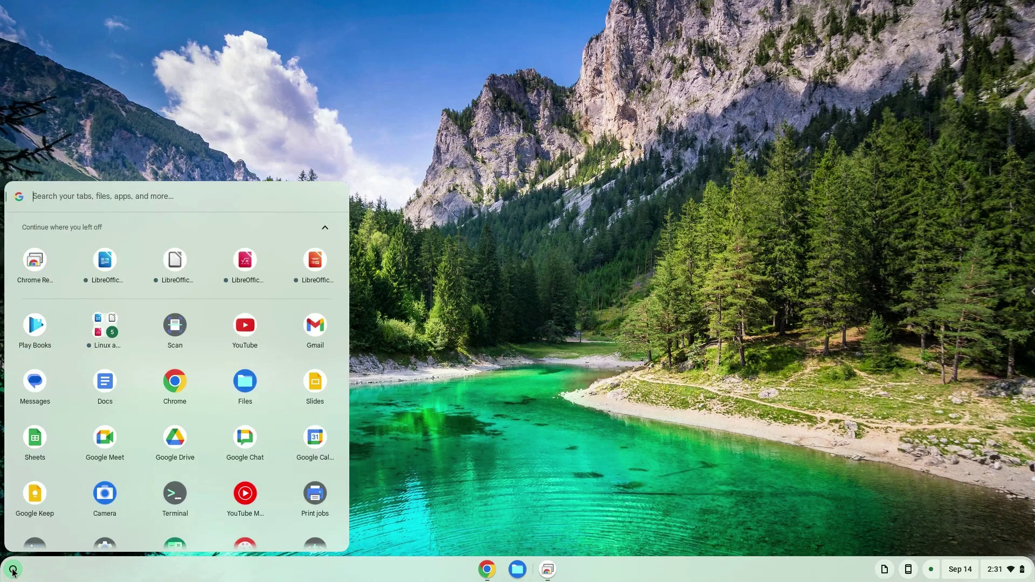
left_click(106, 267)
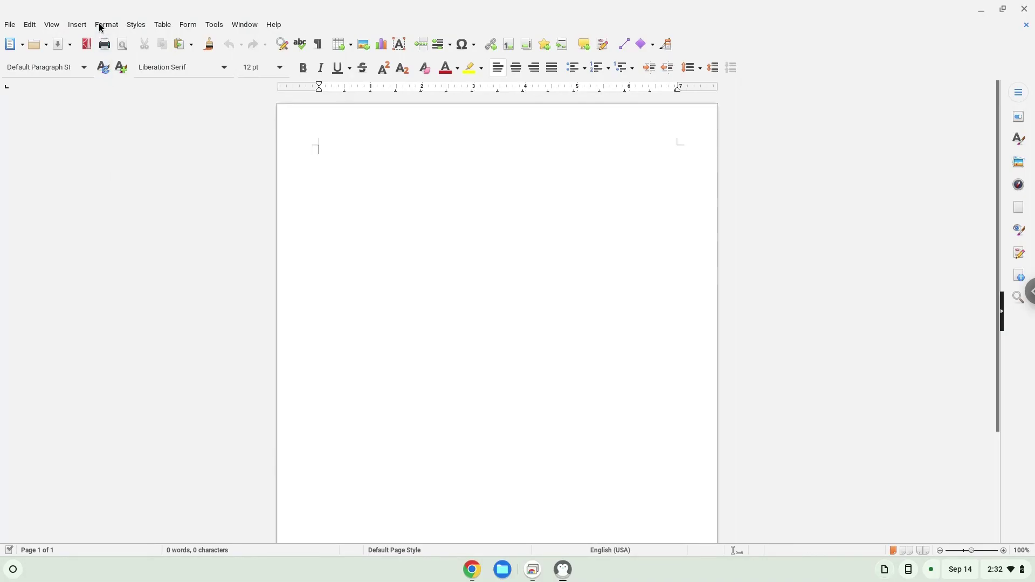
- Choose the Tabbed layout under View > User Interface and apply it to all LibreOffice modules
left_click(100, 25)
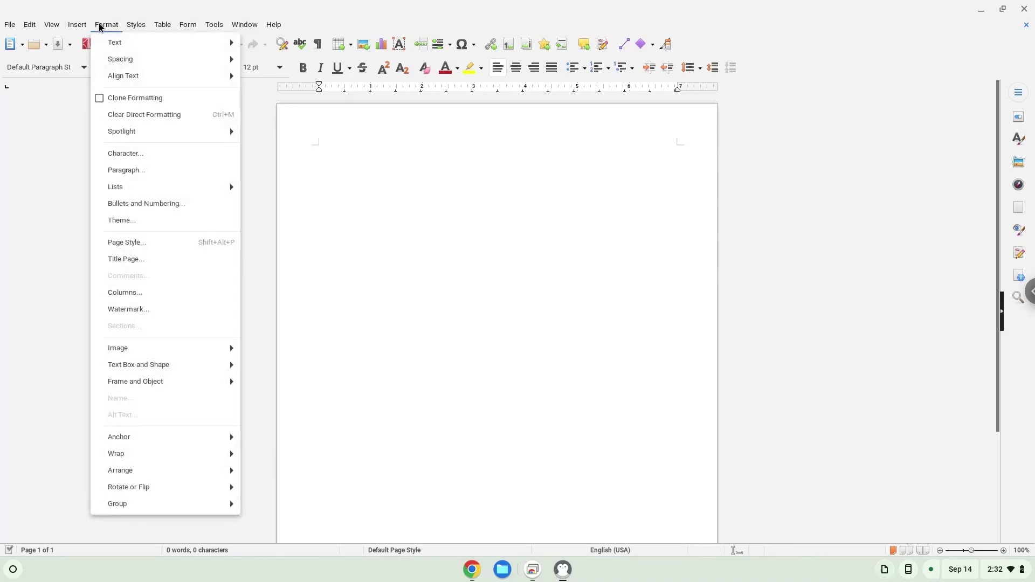
left_click(52, 26)
left_click(49, 28)
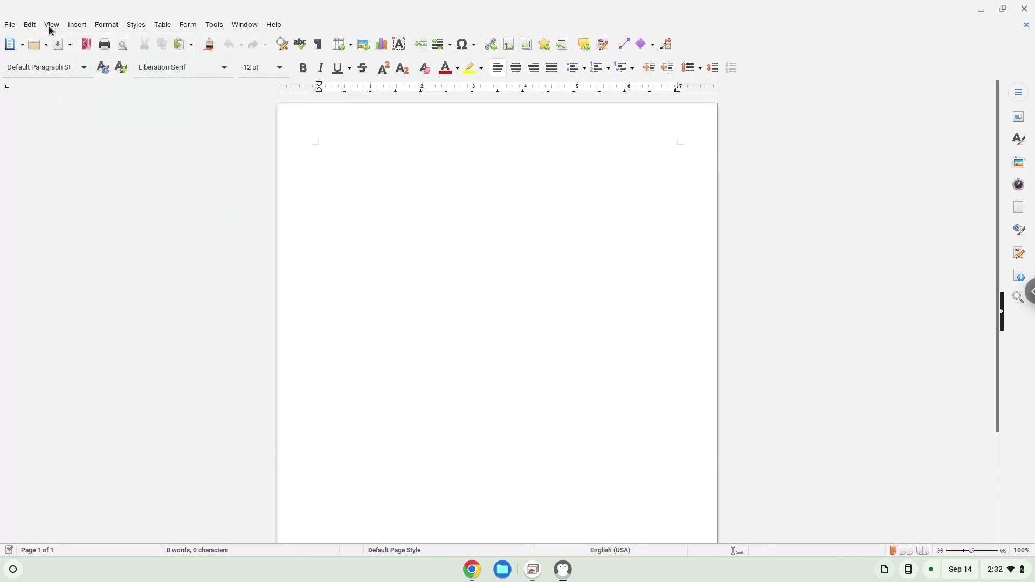
left_click(50, 28)
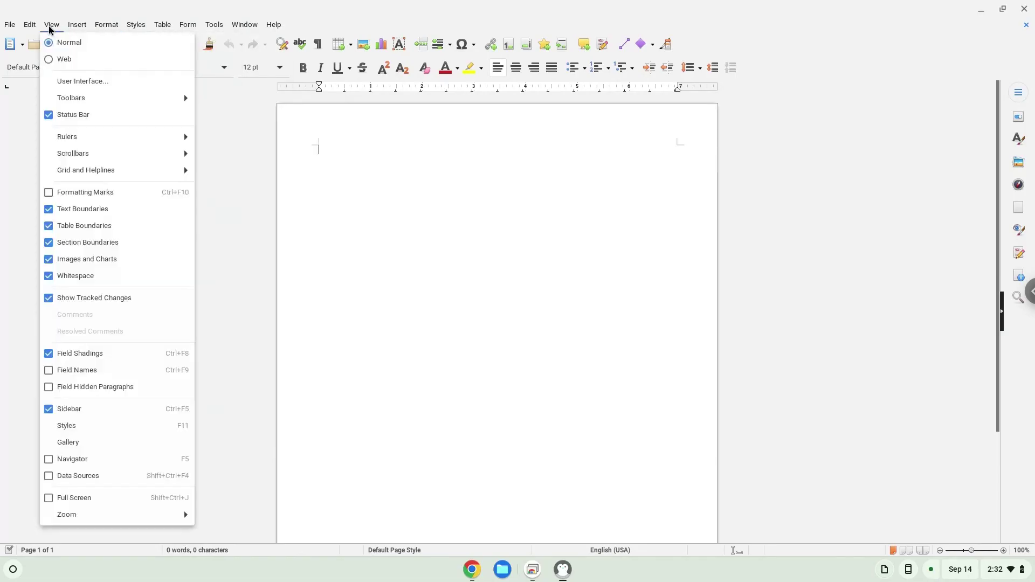
left_click(62, 82)
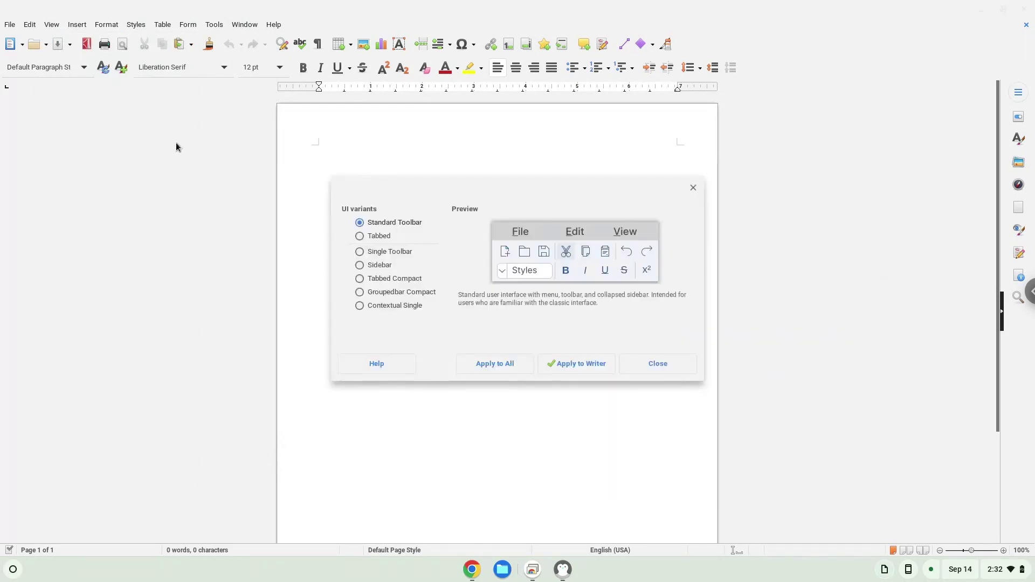
left_click(362, 239)
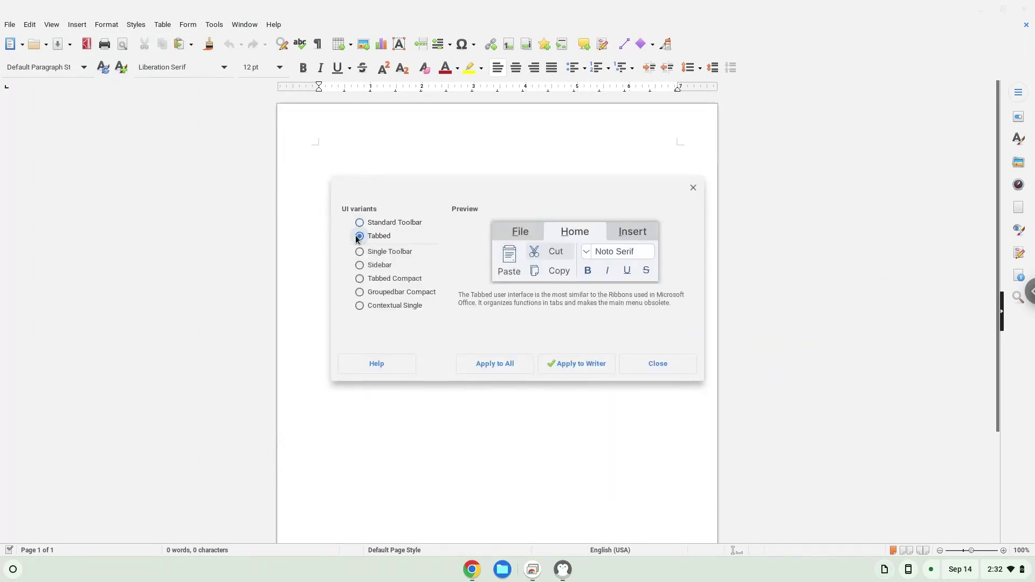
left_click(507, 363)
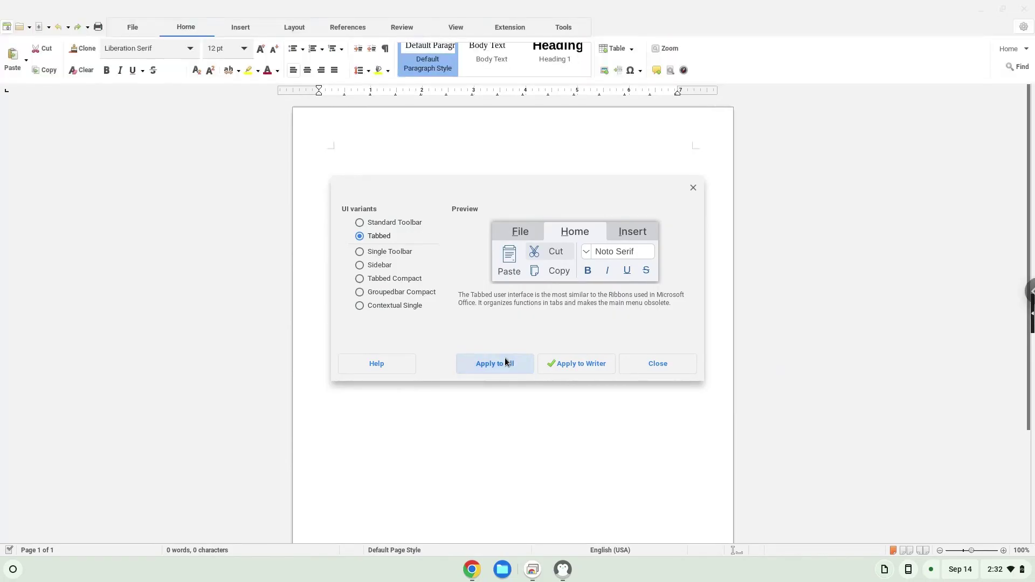
left_click(671, 361)
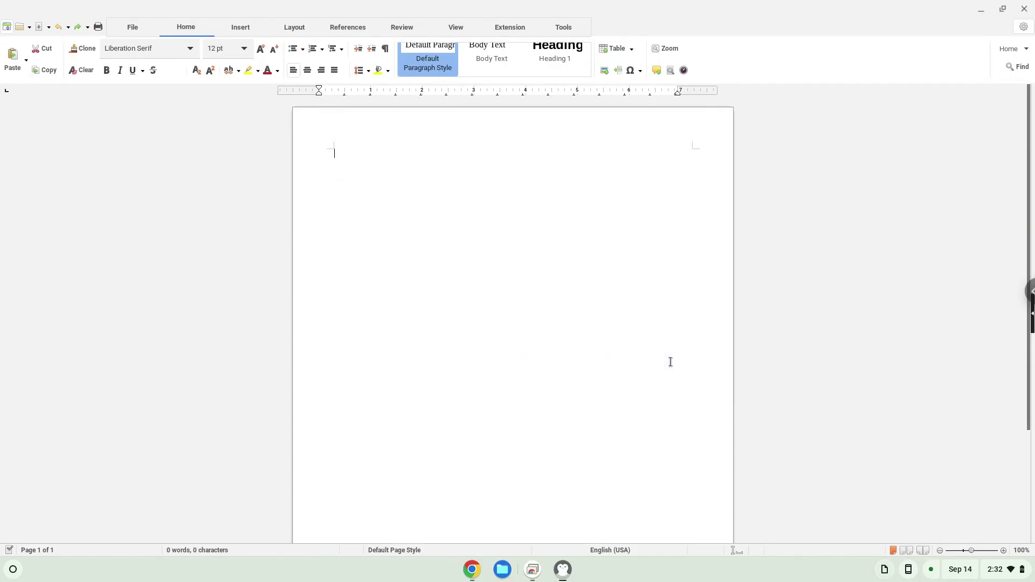